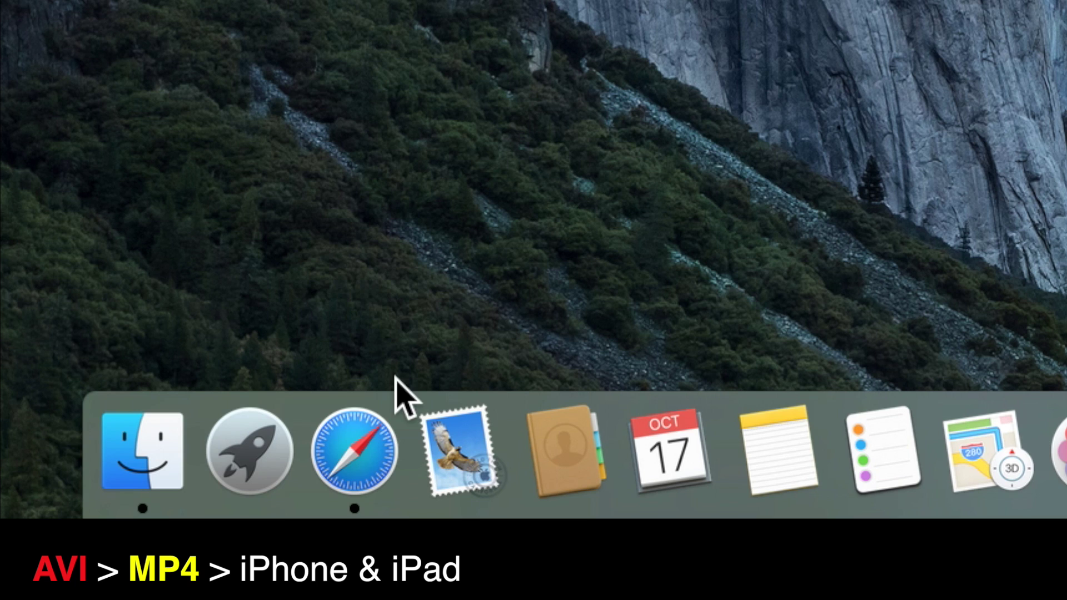
Open Safari and enter 'softorino.com/' in the address bar using autocompletion.
{"action": "left_click", "coordinate": [366, 439]}
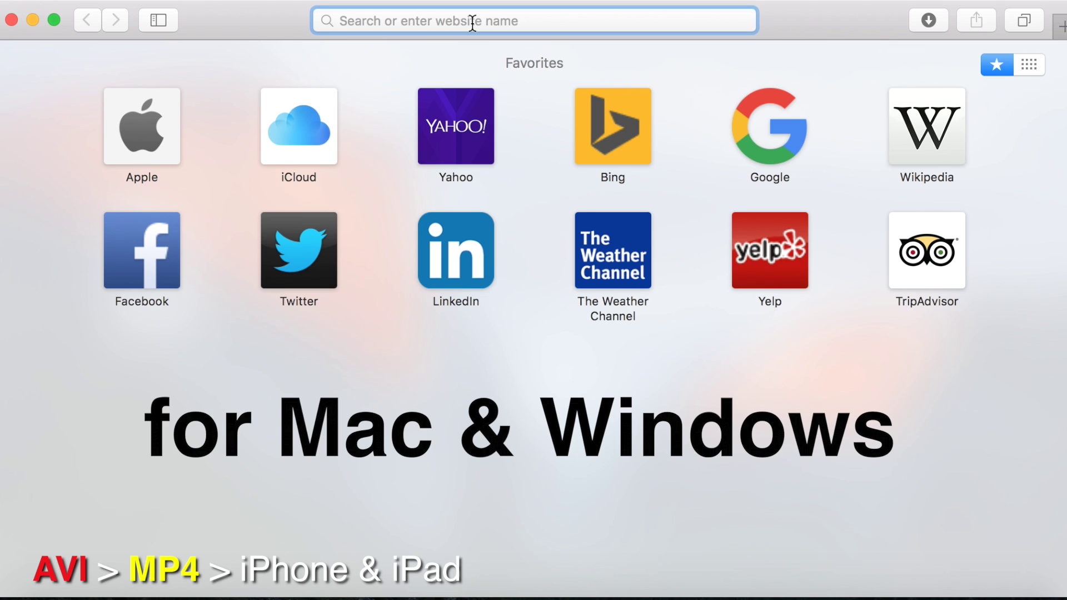
{"action": "type", "text": "sof"}
{"action": "key", "text": "Right"}
{"action": "type", "text": "/"}
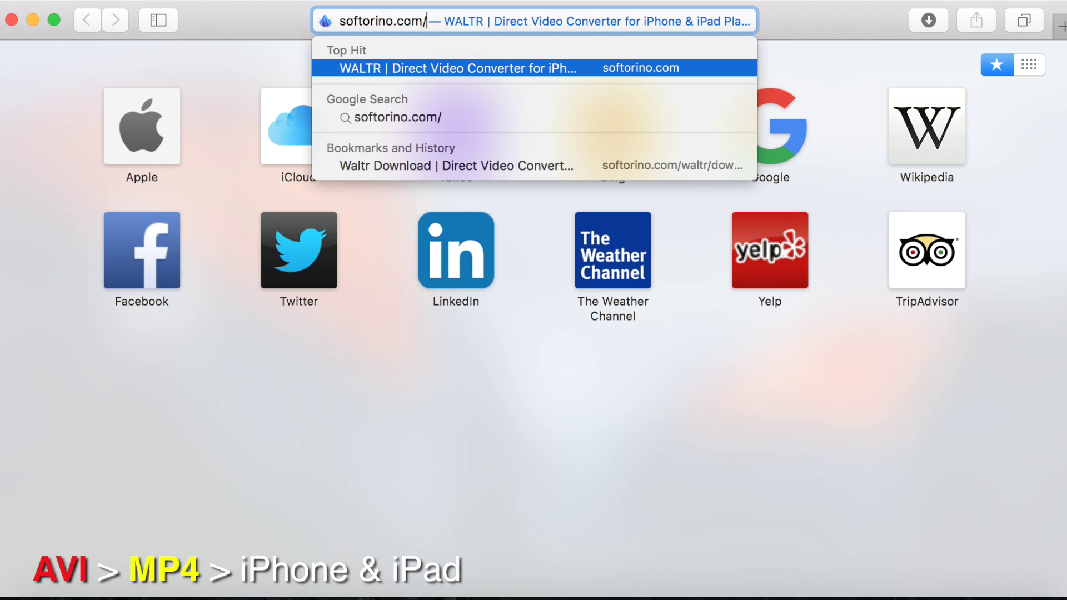
Load softorino.com/waltr and scroll through the WALTR page.
{"action": "type", "text": "waltr"}
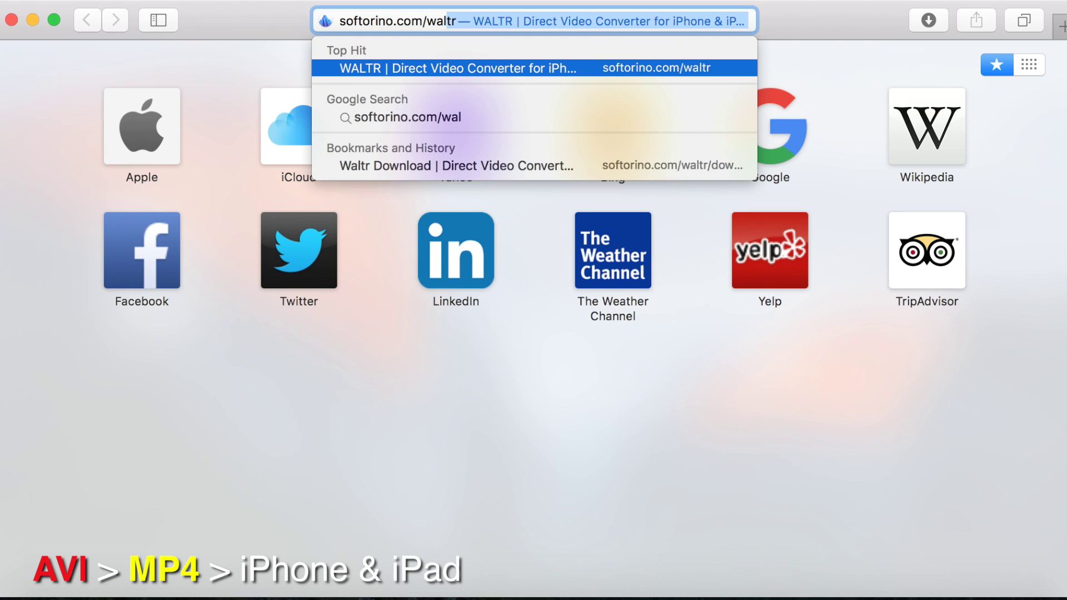
{"action": "key", "text": "Return"}
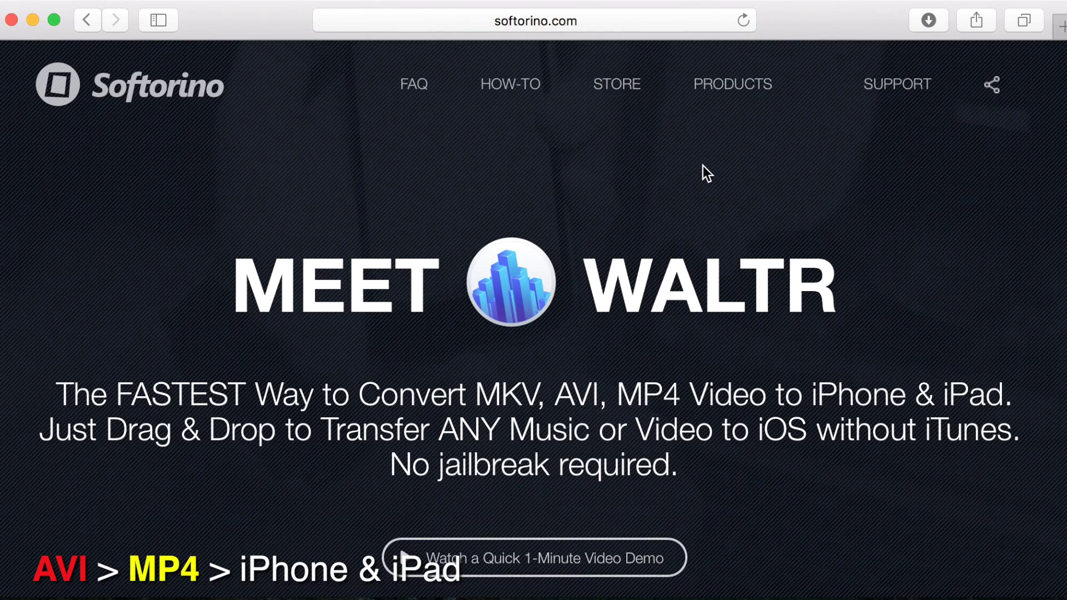
{"action": "scroll", "coordinate": [516, 183], "scroll_direction": "down", "scroll_amount": 5}
{"action": "scroll", "coordinate": [708, 174], "scroll_direction": "down", "scroll_amount": 5}
{"action": "scroll", "coordinate": [714, 185], "scroll_direction": "up", "scroll_amount": 10}
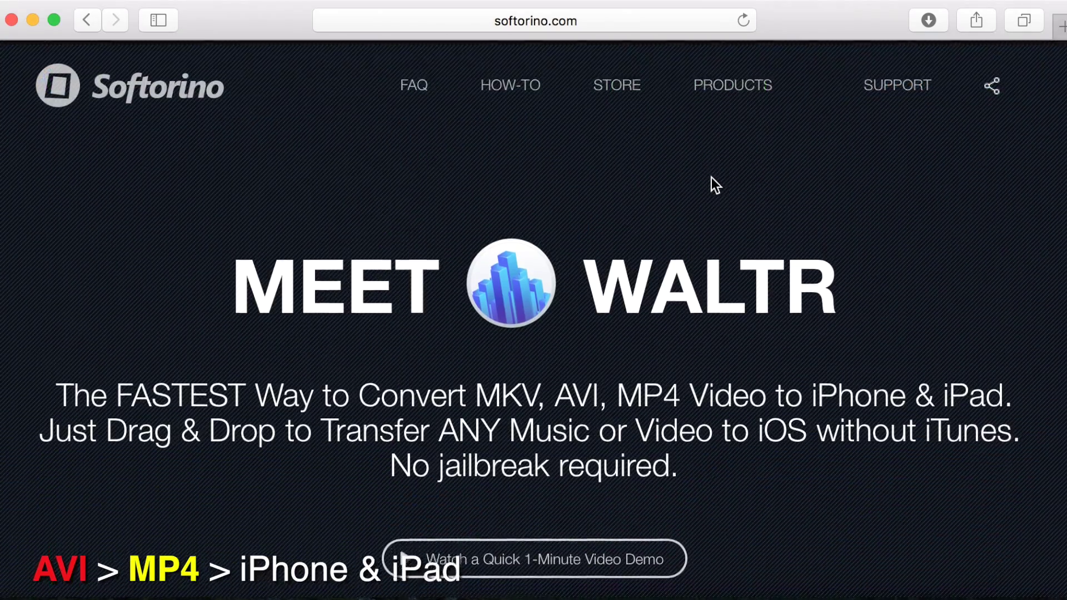
{"action": "scroll", "coordinate": [710, 183], "scroll_direction": "down", "scroll_amount": 6}
{"action": "scroll", "coordinate": [709, 183], "scroll_direction": "up", "scroll_amount": 3}
{"action": "scroll", "coordinate": [444, 250], "scroll_direction": "down", "scroll_amount": 3}
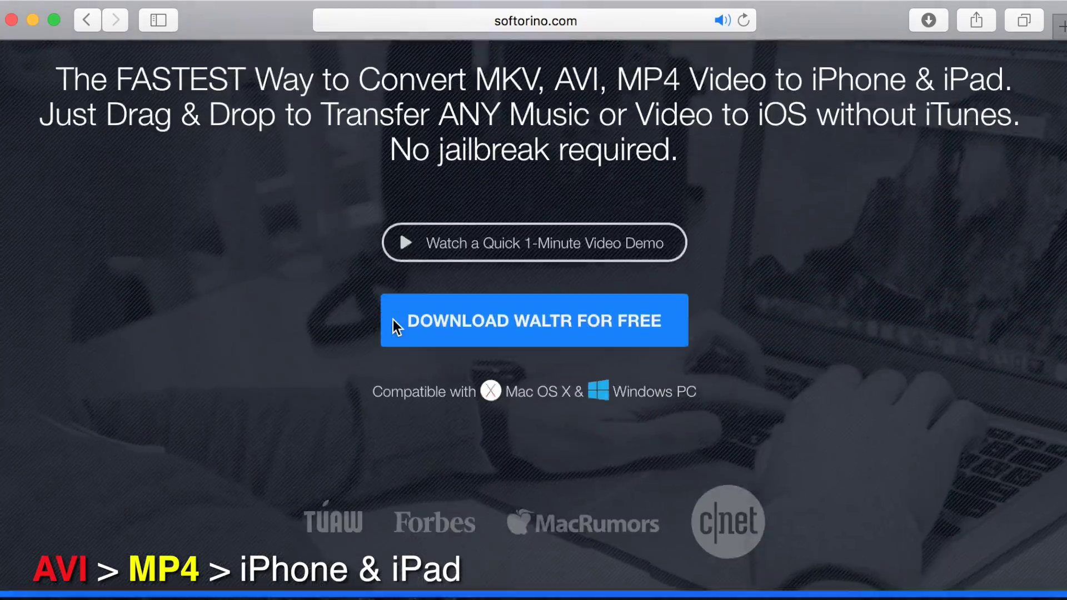
{"action": "scroll", "coordinate": [711, 235], "scroll_direction": "down", "scroll_amount": 2}
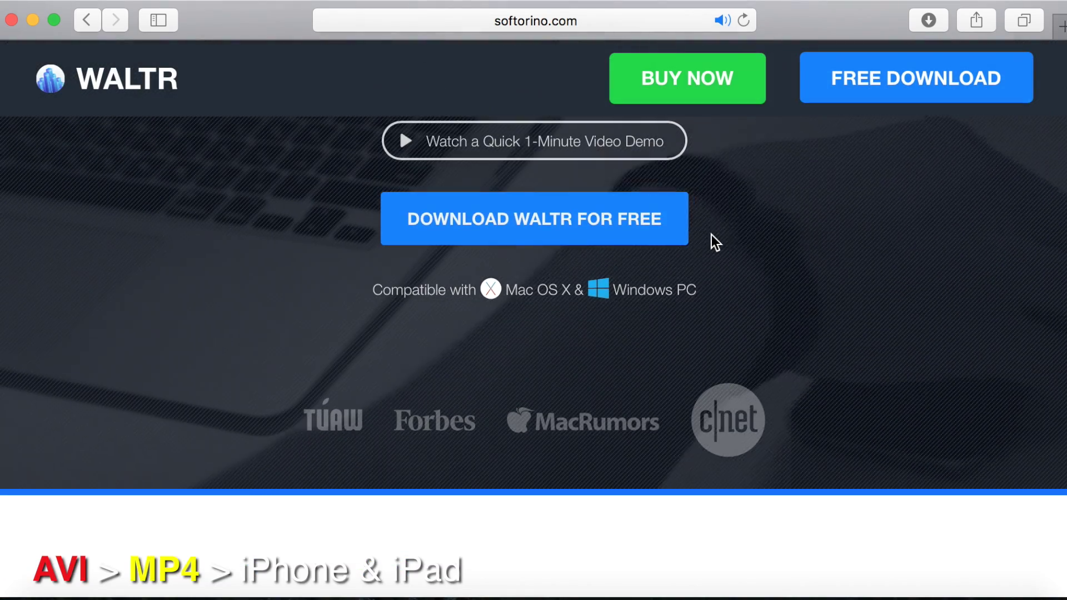
{"action": "scroll", "coordinate": [711, 235], "scroll_direction": "up", "scroll_amount": 2}
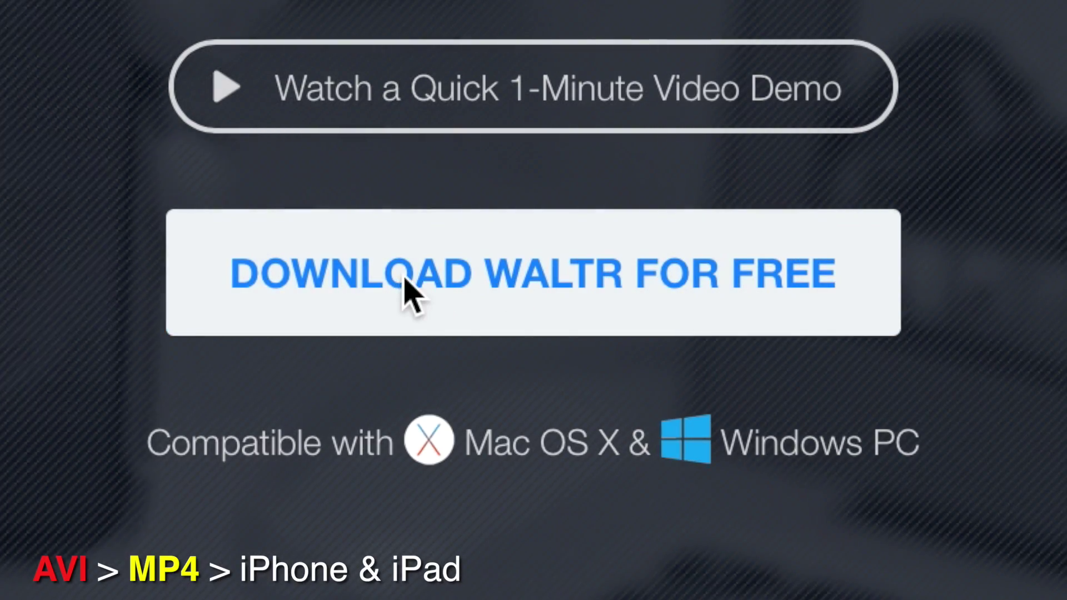
Start the free WALTR.dmg download and check its progress in the Downloads list.
{"action": "left_click", "coordinate": [408, 285]}
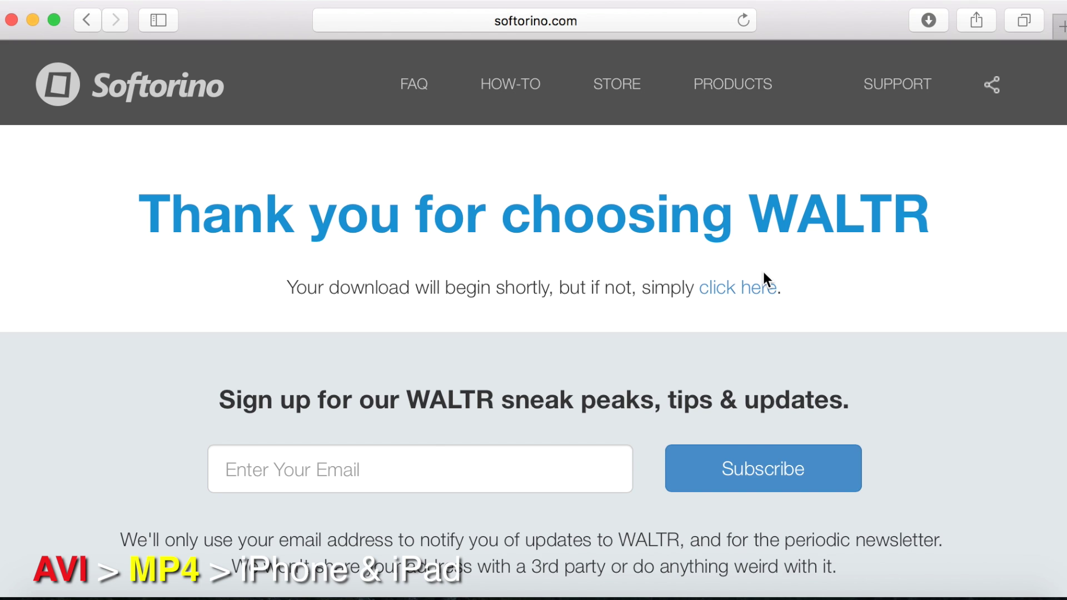
{"action": "left_click", "coordinate": [929, 20]}
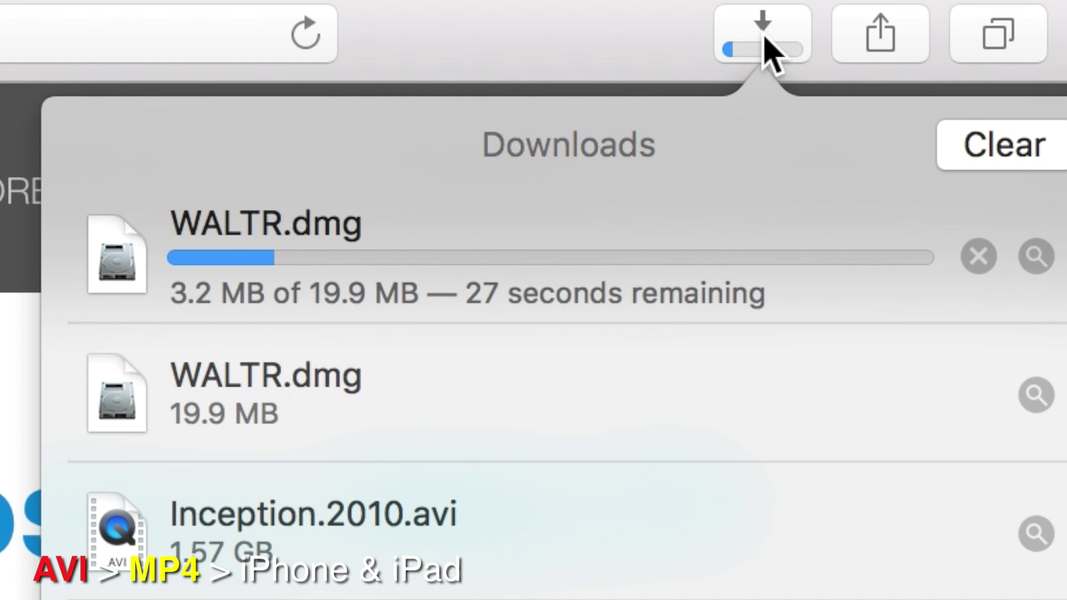
{"action": "key", "text": "Escape"}
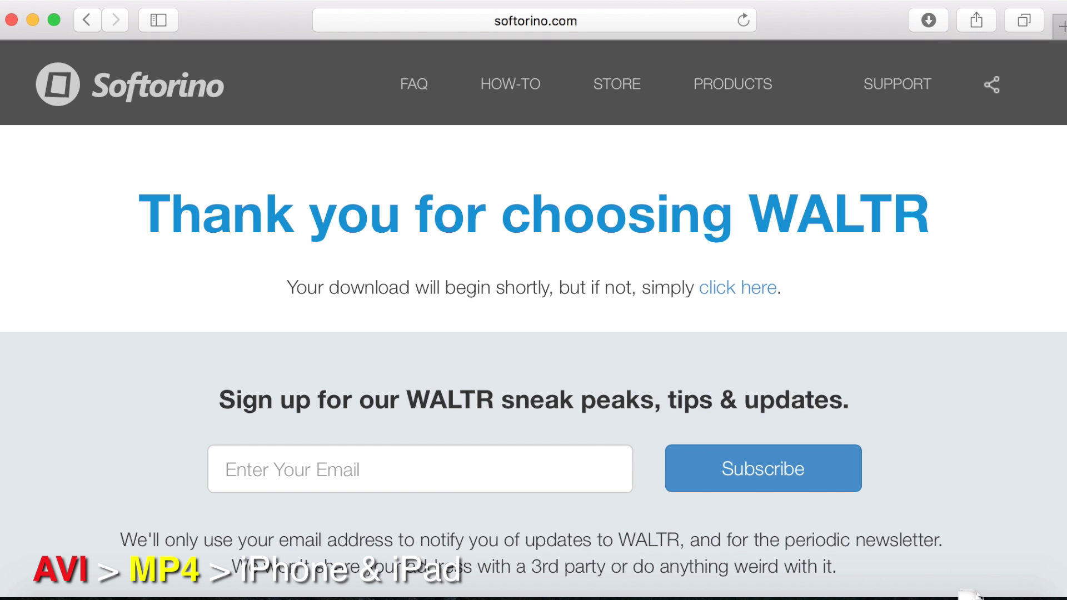
Open WALTR.dmg from Downloads and drag Waltr into the Applications folder.
{"action": "left_click", "coordinate": [972, 592]}
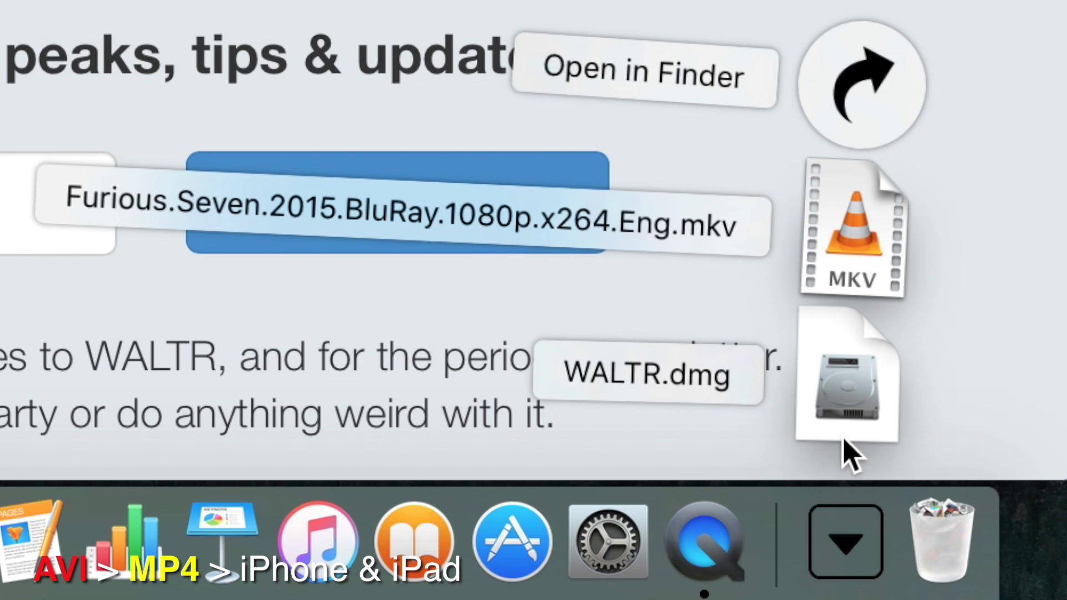
{"action": "left_click", "coordinate": [838, 396]}
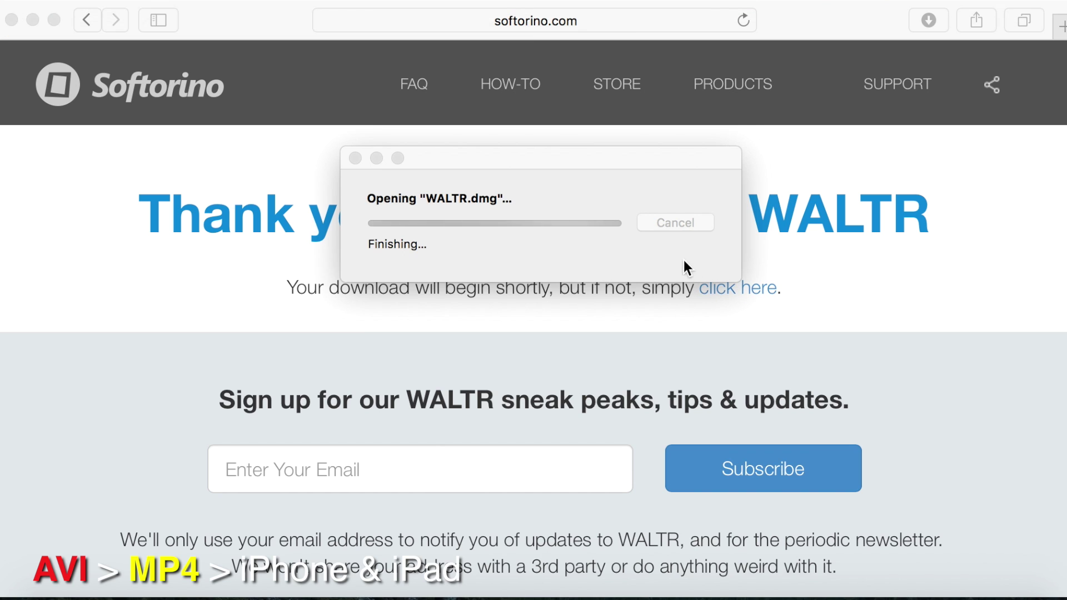
{"action": "left_click", "coordinate": [158, 143]}
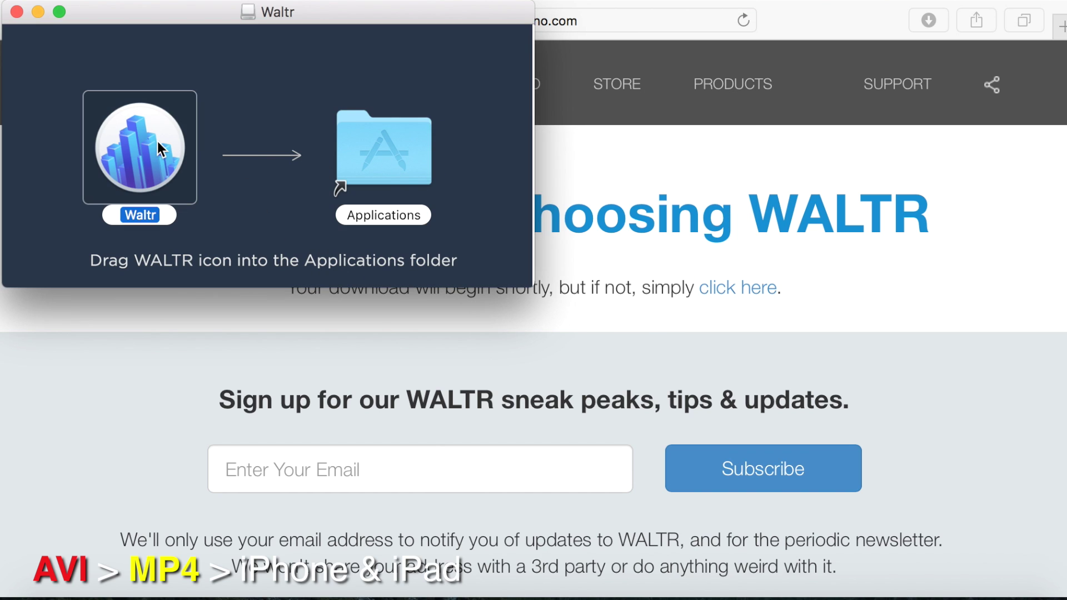
{"action": "left_click_drag", "start_coordinate": [158, 144], "coordinate": [412, 140]}
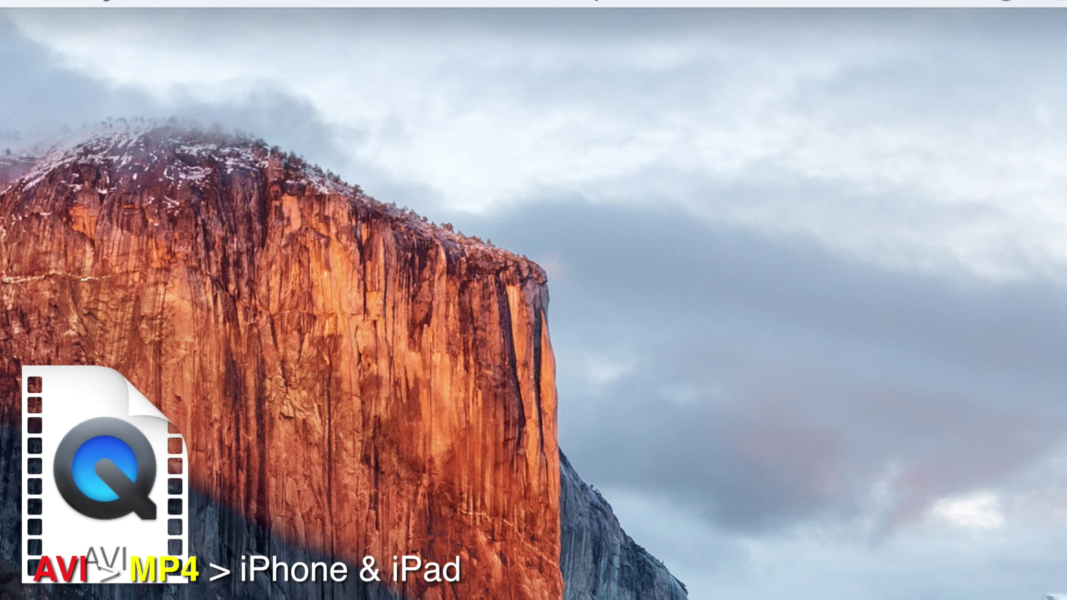
Launch WALTR through a Spotlight search for 'wa'.
{"action": "key", "text": "super+space"}
{"action": "type", "text": "wa"}
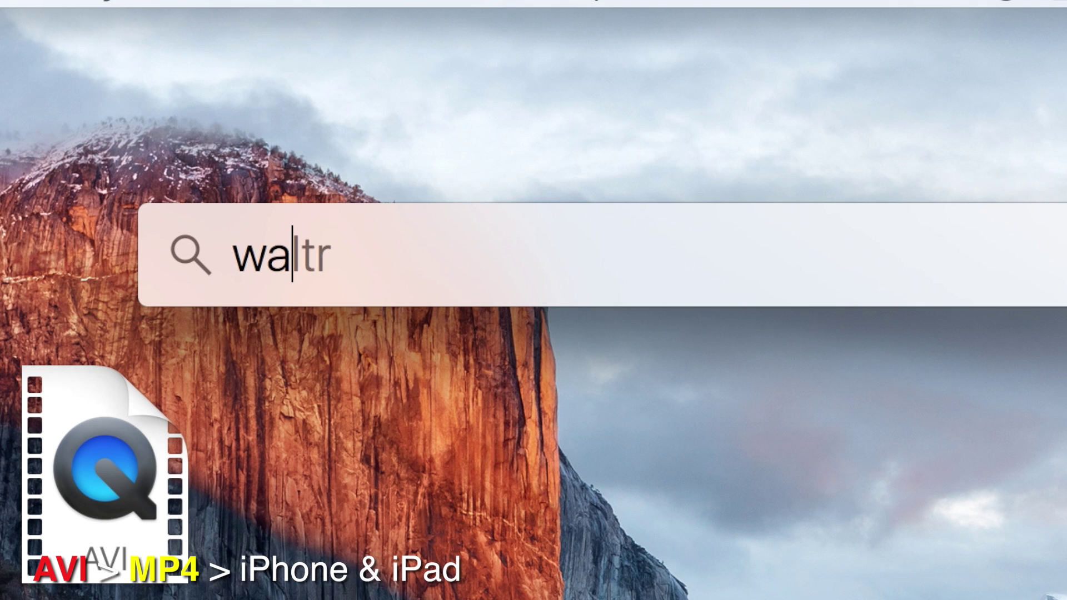
{"action": "key", "text": "Return"}
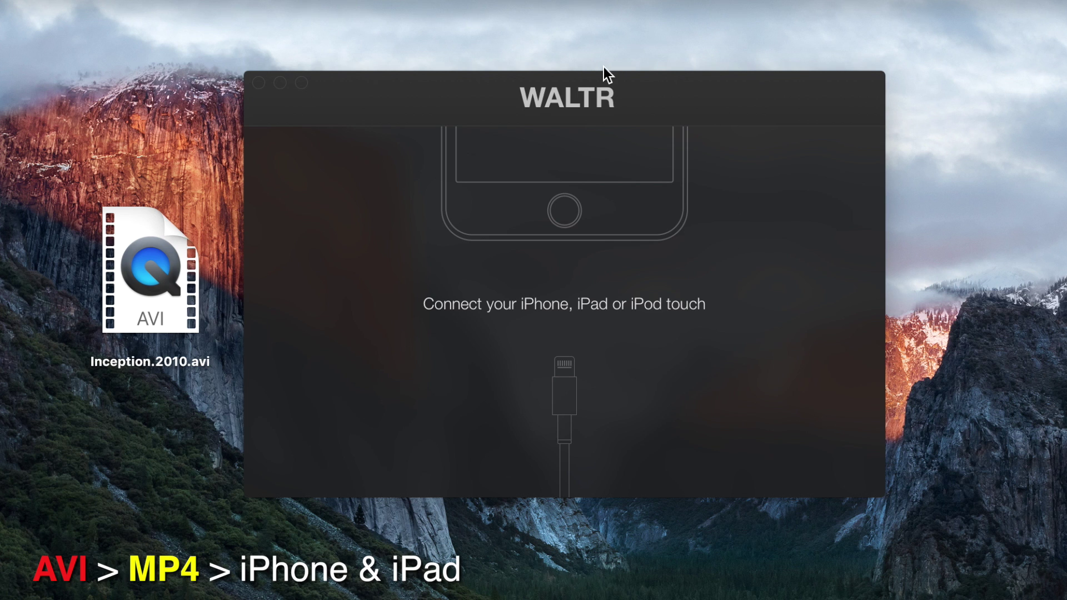
Reposition the WALTR window up and to the right while the iPhone connects.
{"action": "left_click_drag", "start_coordinate": [598, 76], "coordinate": [662, 50]}
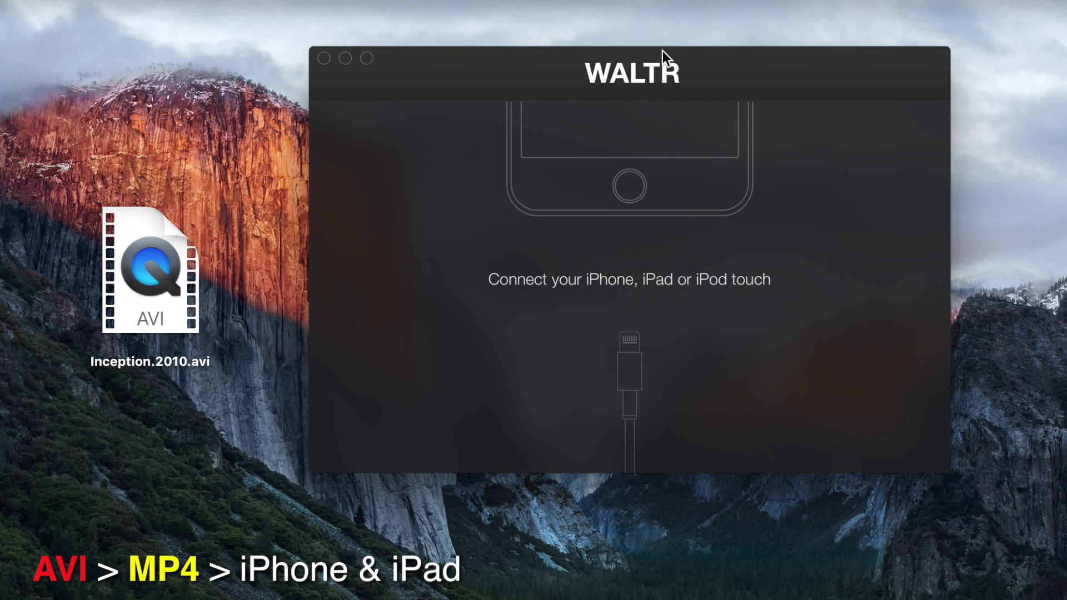
{"action": "mouse_move", "coordinate": [660, 51]}
{"action": "left_mouse_down"}
{"action": "mouse_move", "coordinate": [666, 148]}
{"action": "mouse_move", "coordinate": [641, 47]}
{"action": "mouse_move", "coordinate": [629, 59]}
{"action": "left_mouse_up"}
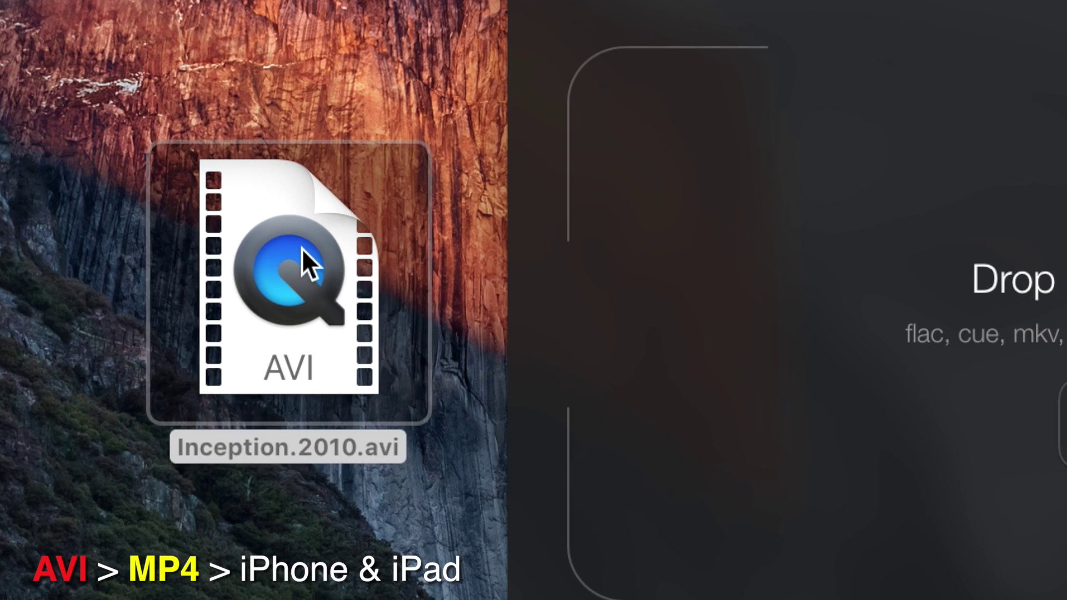
Drag Inception.2010.avi from the desktop into WALTR's drop area for upload.
{"action": "left_click_drag", "start_coordinate": [158, 255], "coordinate": [186, 222]}
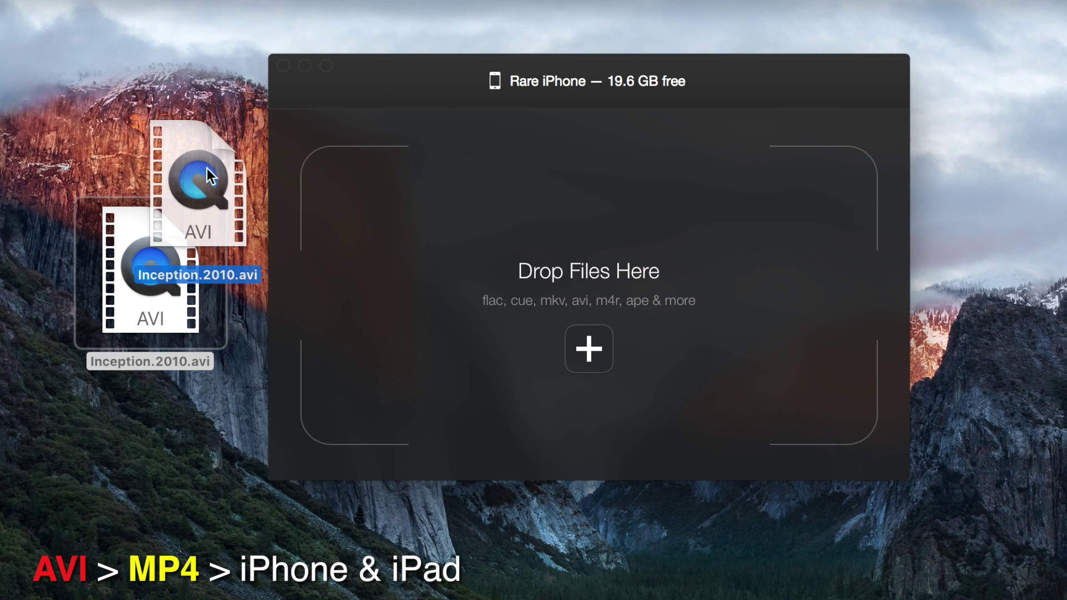
{"action": "mouse_move", "coordinate": [359, 169]}
{"action": "left_mouse_down"}
{"action": "mouse_move", "coordinate": [249, 143]}
{"action": "mouse_move", "coordinate": [416, 142]}
{"action": "mouse_move", "coordinate": [525, 213]}
{"action": "left_mouse_up"}
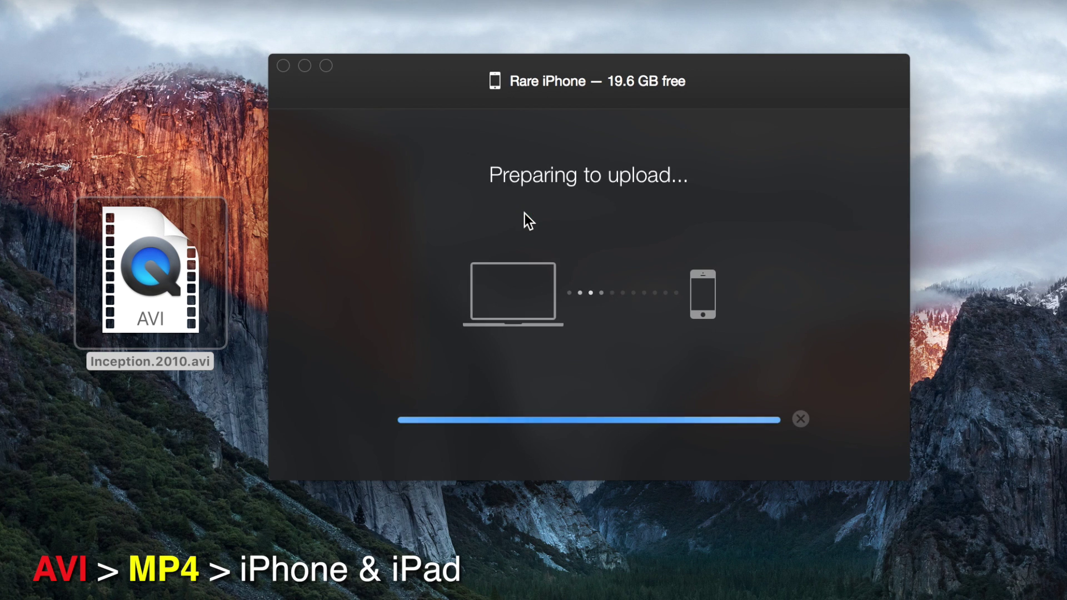